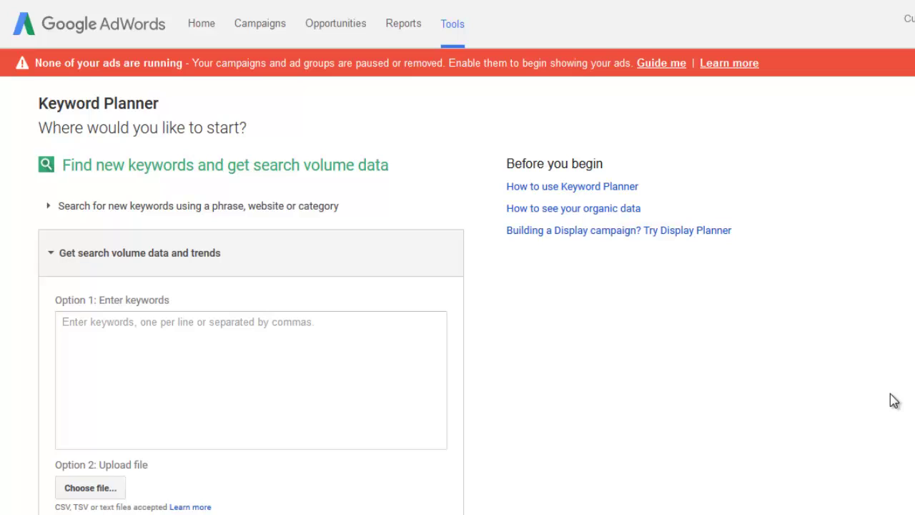
- Get the search volume for the keyword 'seo'
left_click(229, 349)
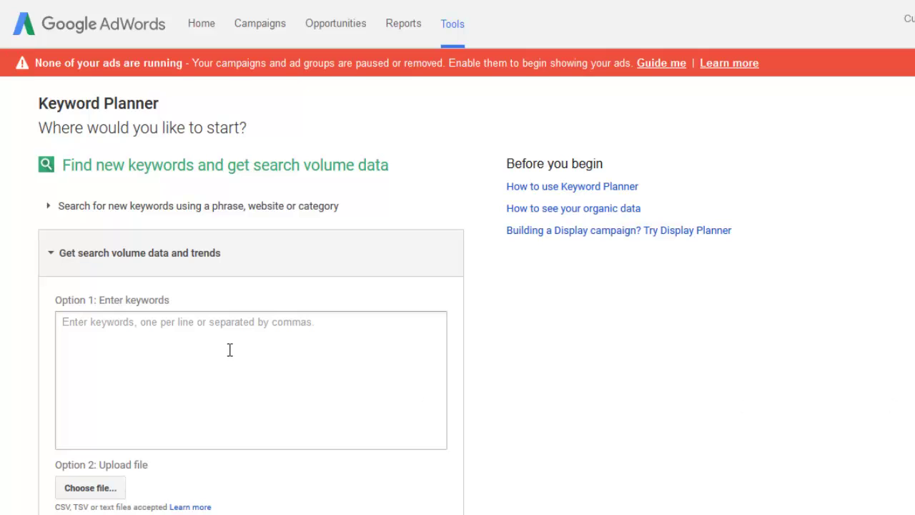
type("seo")
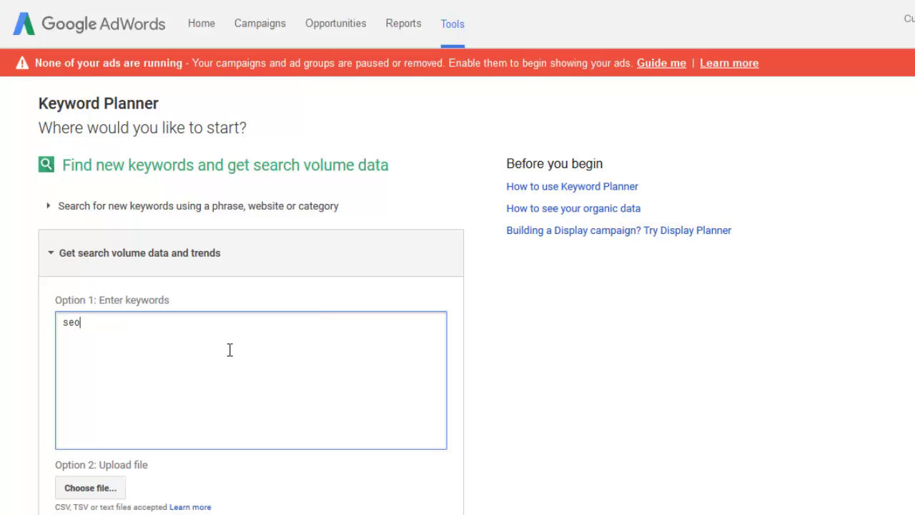
scroll(229, 349, "down", 4)
left_click(142, 392)
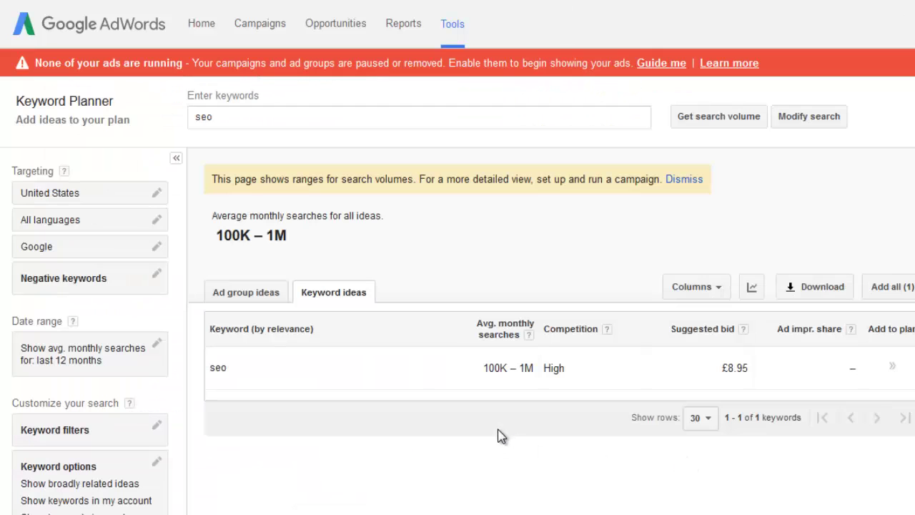
- Highlight the seo row's 100K – 1M monthly search range
left_click_drag(480, 370, 507, 369)
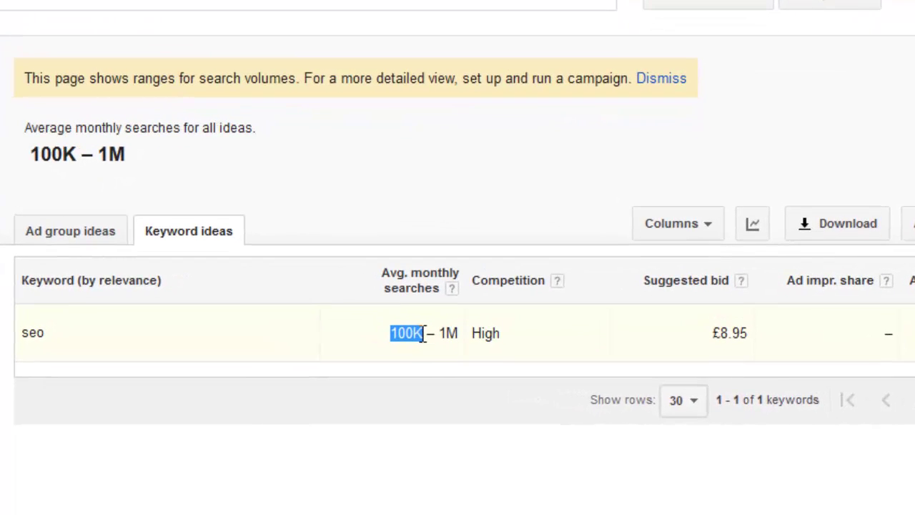
left_click(423, 335)
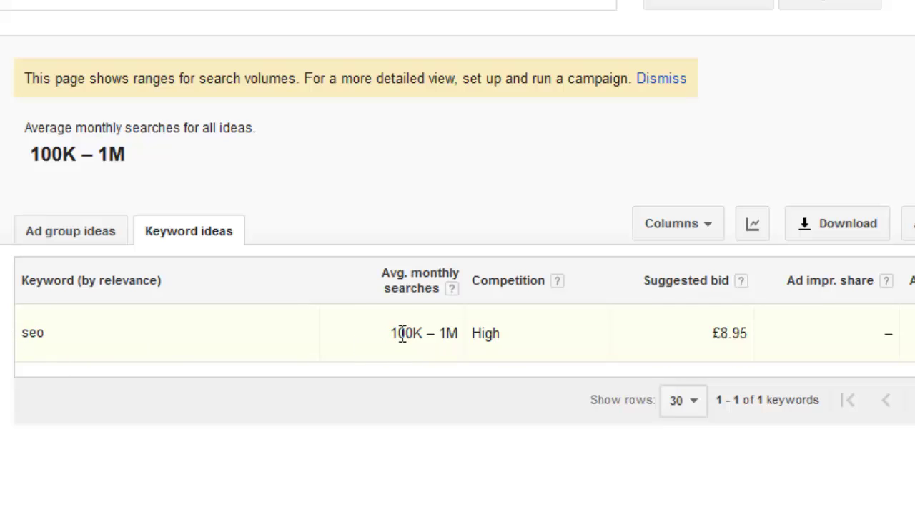
left_click_drag(399, 333, 452, 333)
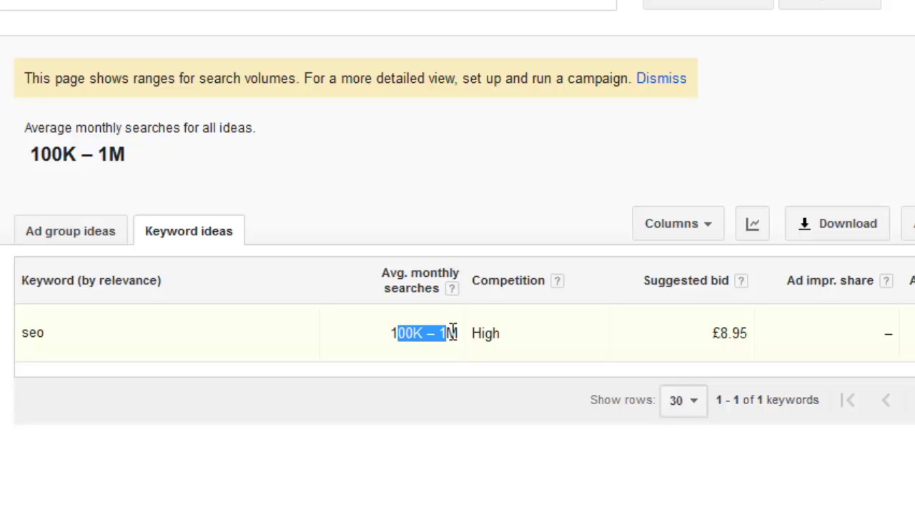
- Add 'search engine optimization' and 'search engine optimisation' below seo and fetch their volumes
left_click(764, 58)
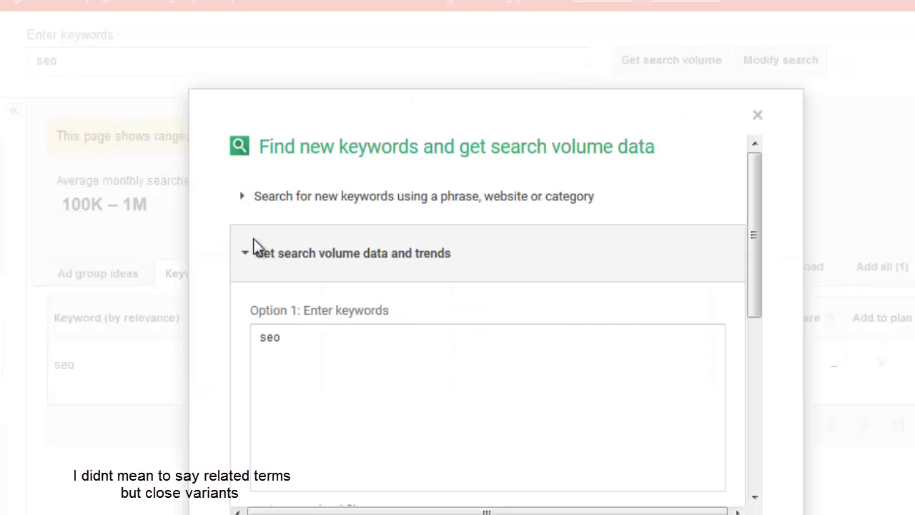
left_click(312, 335)
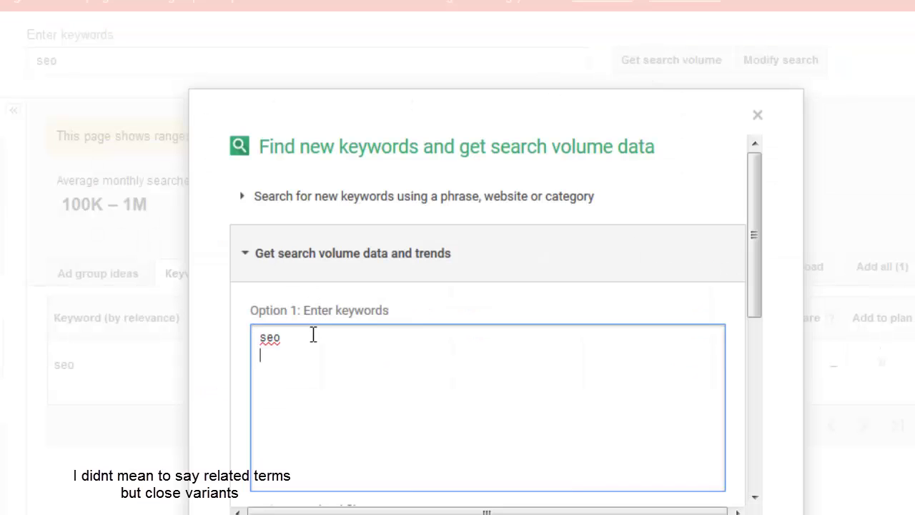
type("search engine optimization")
key("Return")
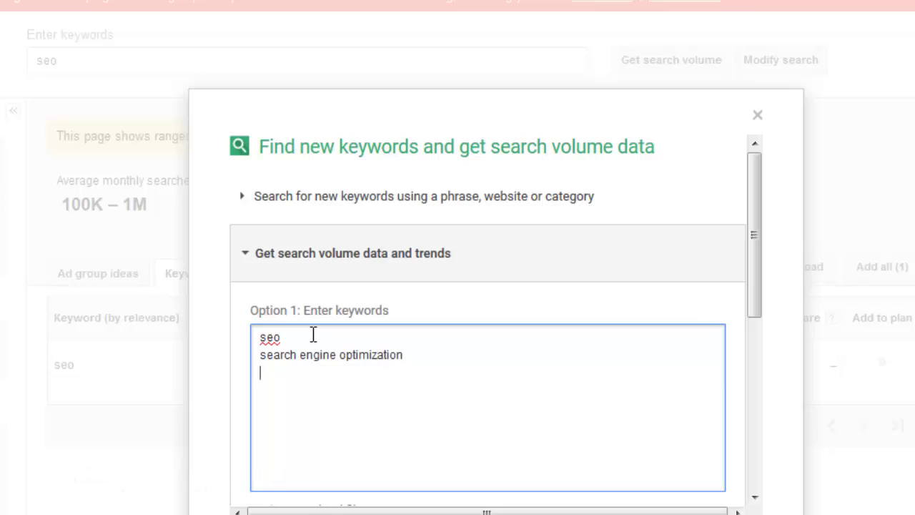
type("search engine ")
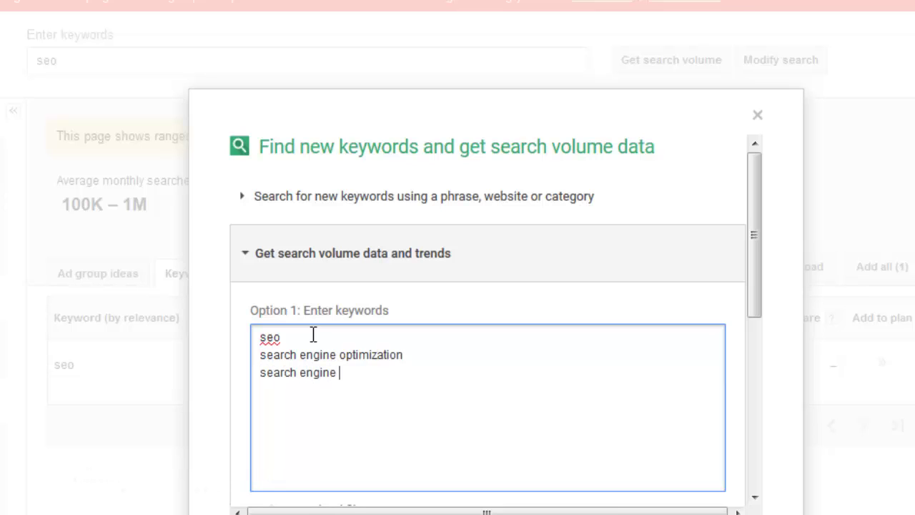
type("optimisation")
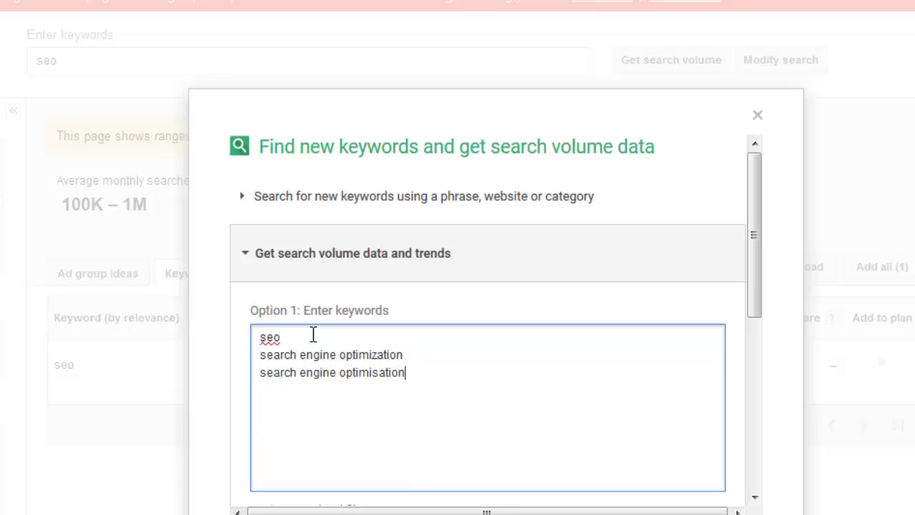
key("Return")
scroll(322, 402, "down", 2)
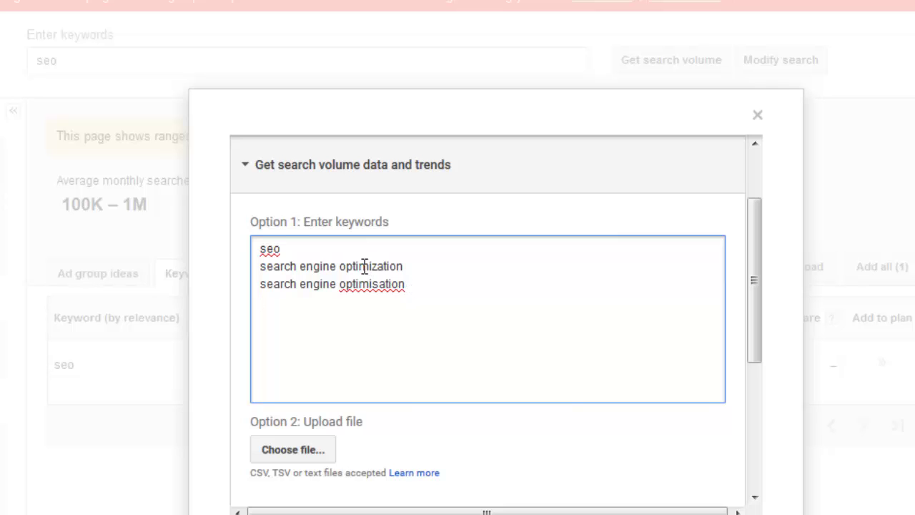
scroll(419, 419, "down", 3)
left_click(288, 350)
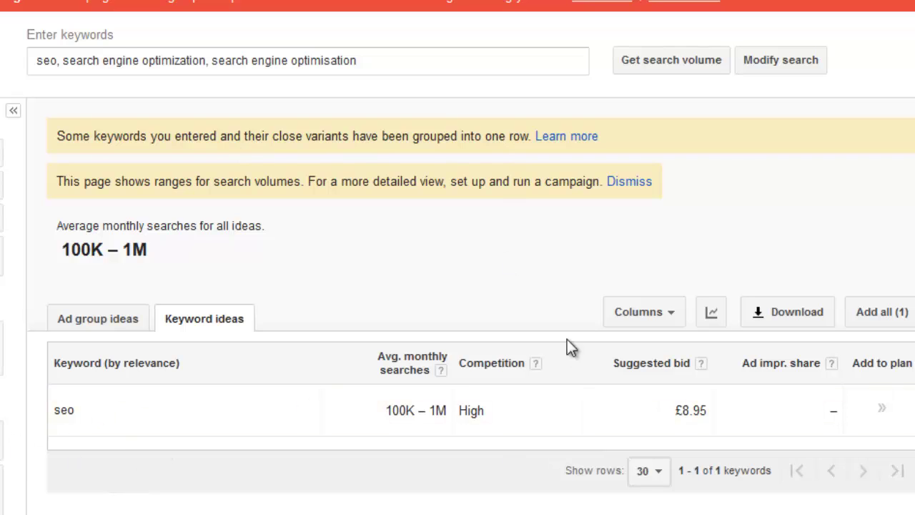
- Replace the keywords with web design, web designs, plumber and plumbers, then get volumes
left_click(765, 63)
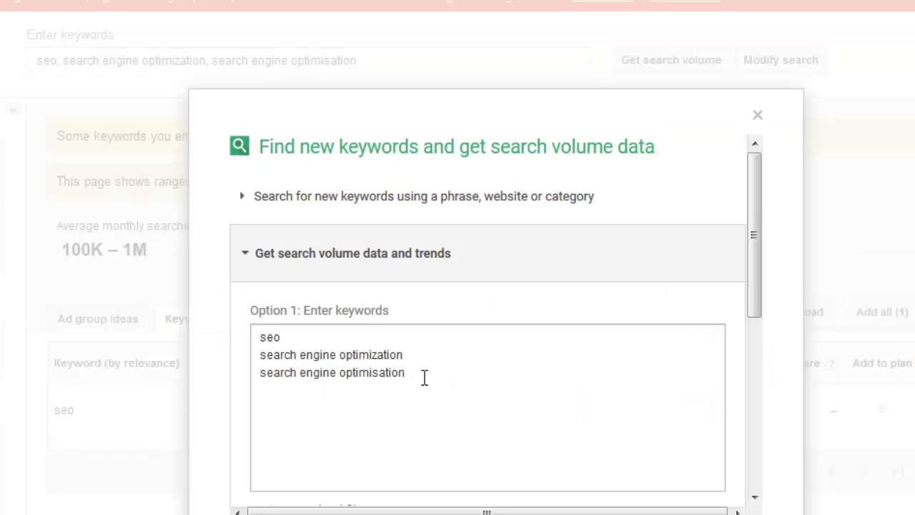
left_click_drag(425, 378, 197, 300)
type("web design")
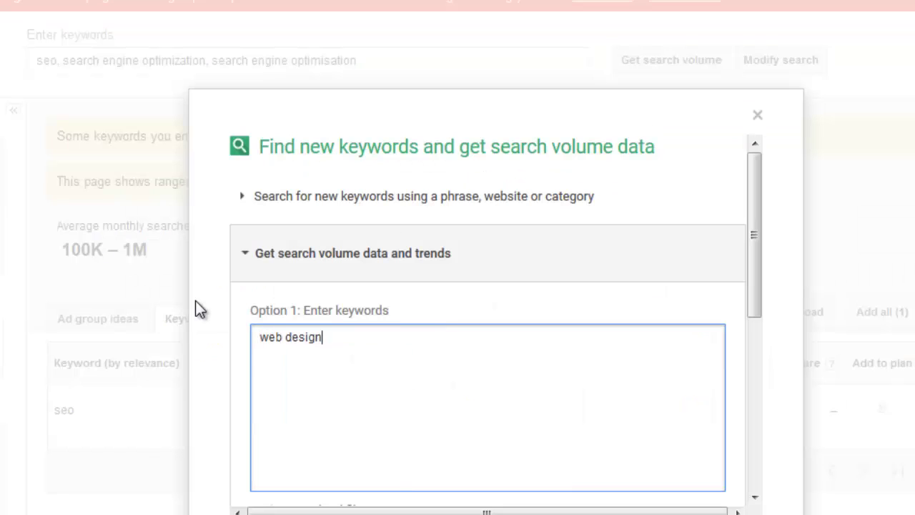
key("Return")
type("web designs")
key("Return")
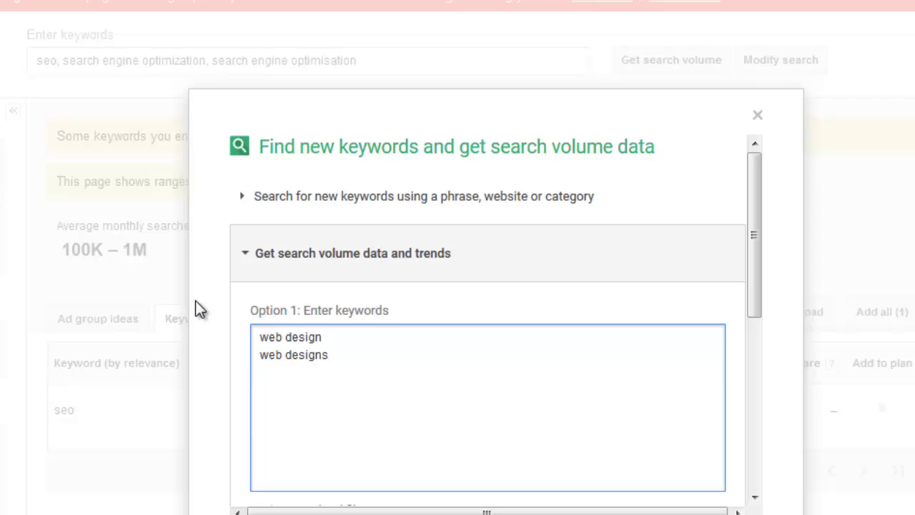
type("plumber")
key("Return")
type("plumbers")
scroll(513, 229, "down", 3)
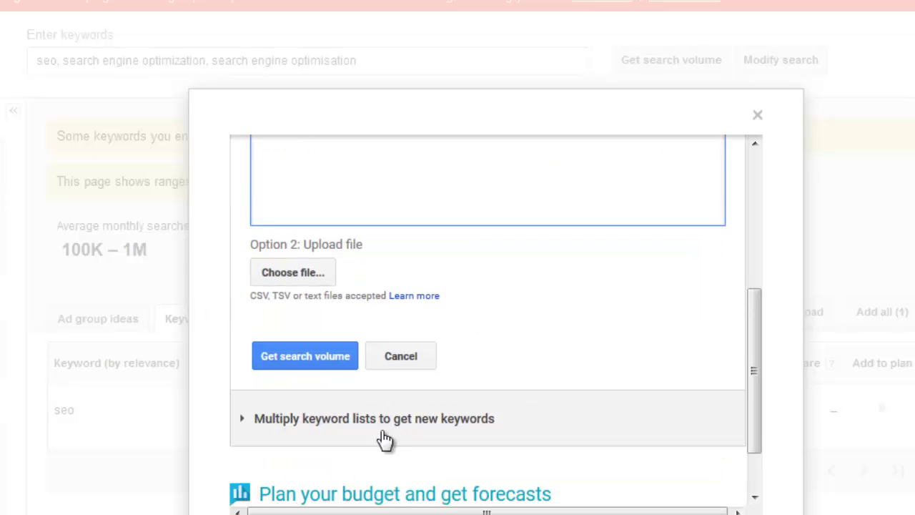
left_click(301, 366)
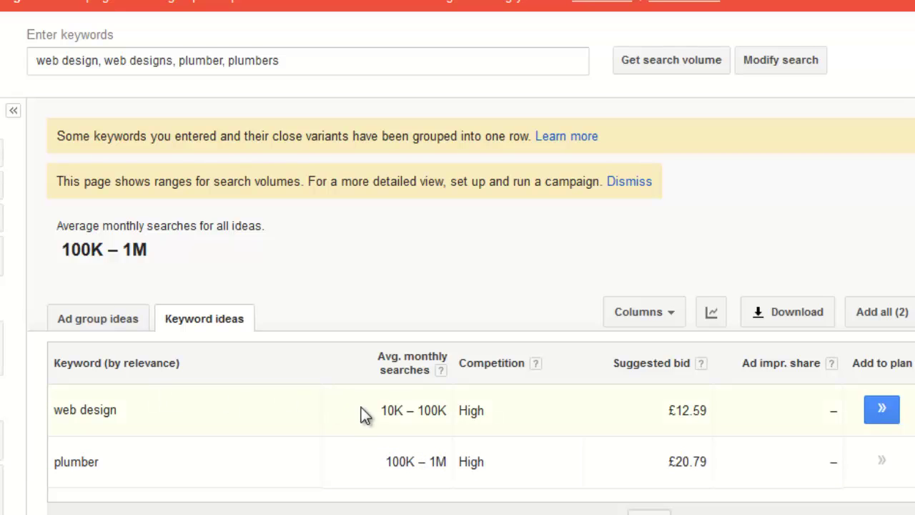
- Swap in the pasted promotion keyword list and review its 1K – 10K range results
left_click(812, 65)
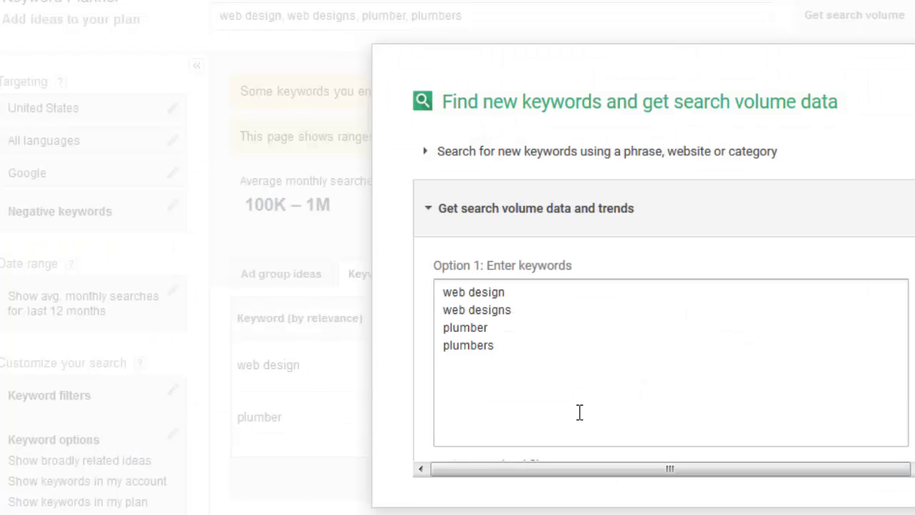
left_click(580, 411)
key("ctrl+a")
key("ctrl+v")
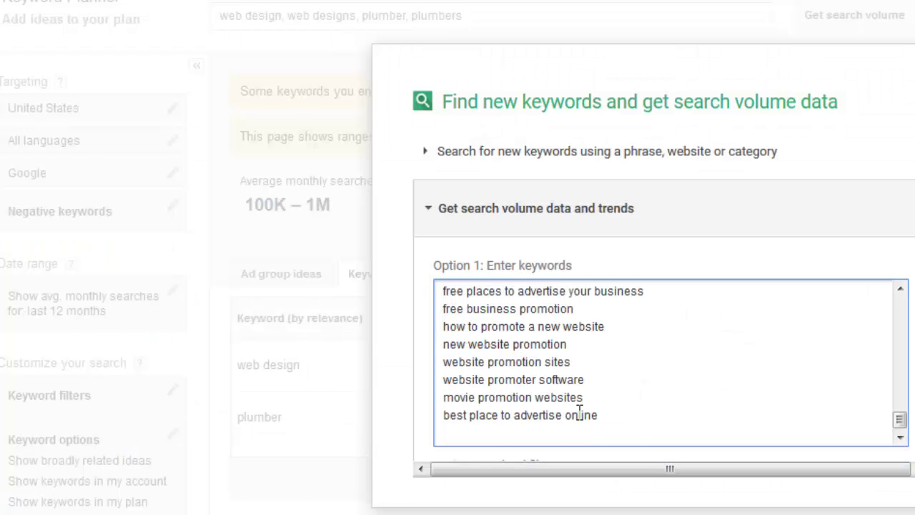
scroll(579, 411, "down", 5)
left_click(519, 406)
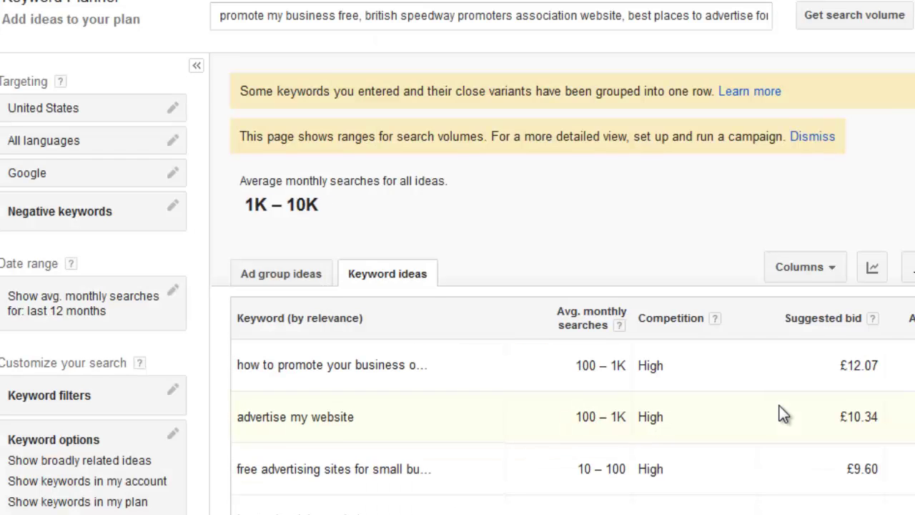
scroll(672, 469, "down", 2)
scroll(591, 317, "down", 4)
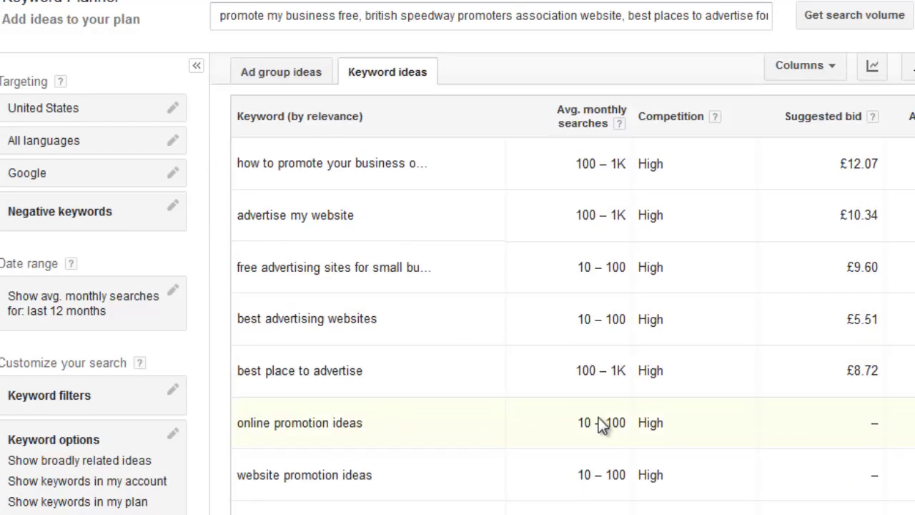
scroll(598, 370, "down", 9)
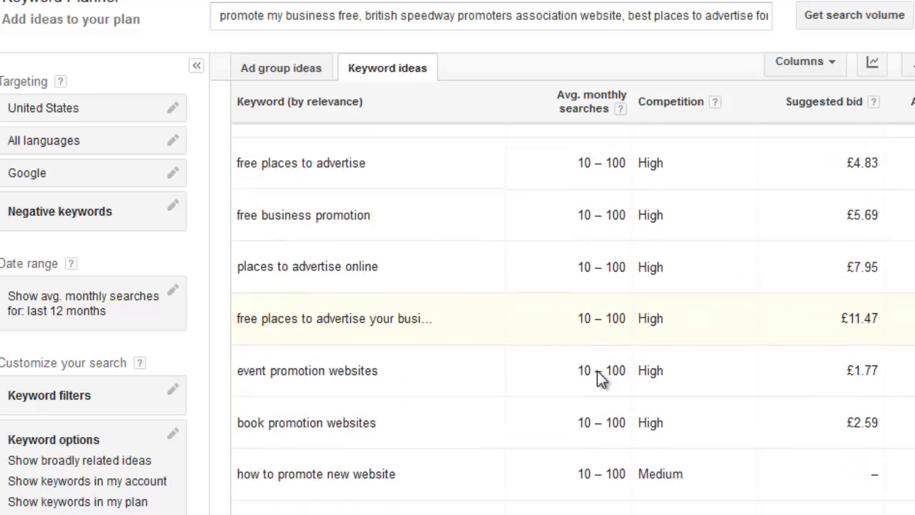
scroll(594, 437, "up", 7)
scroll(595, 437, "up", 5)
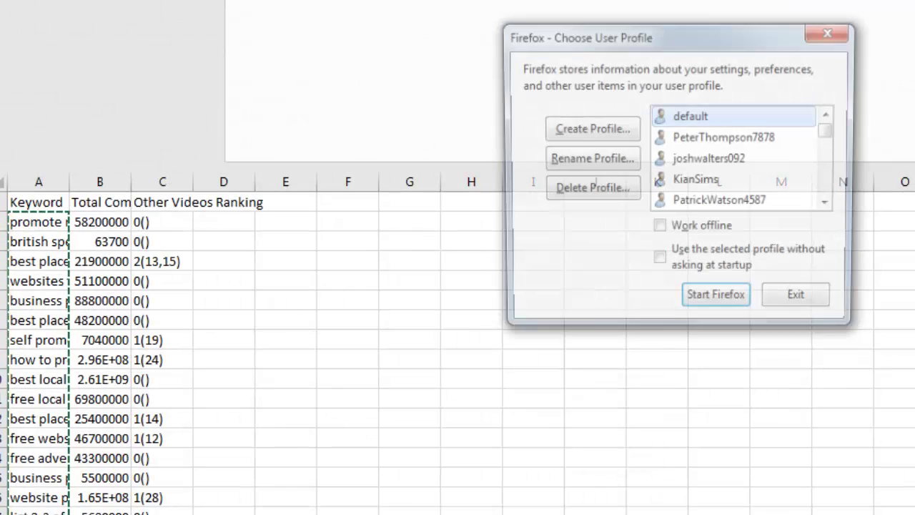
- Launch Firefox under a different profile, load Gmail, and open a blank tab
double_click(712, 183)
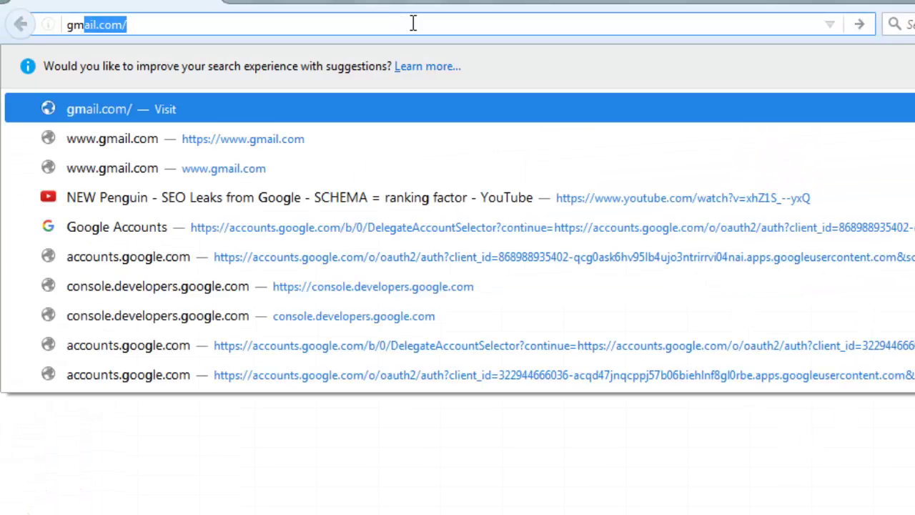
key("Return")
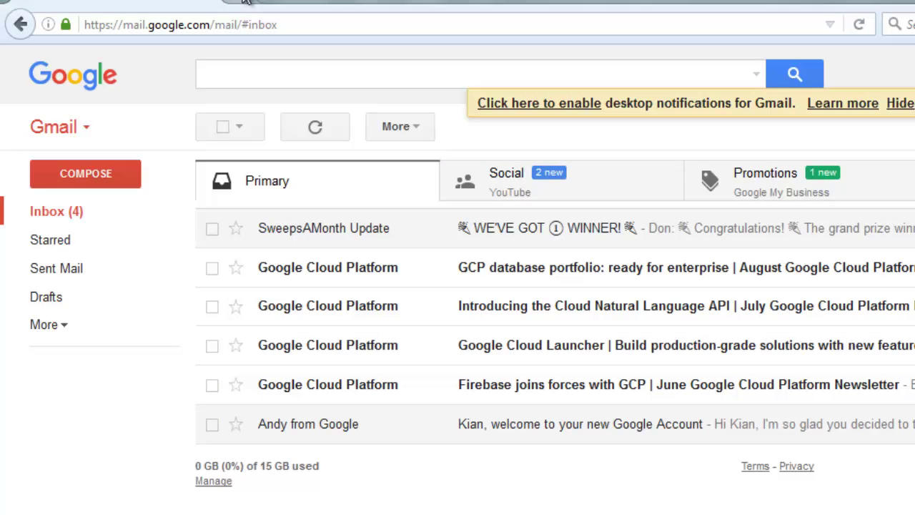
left_click(243, 2)
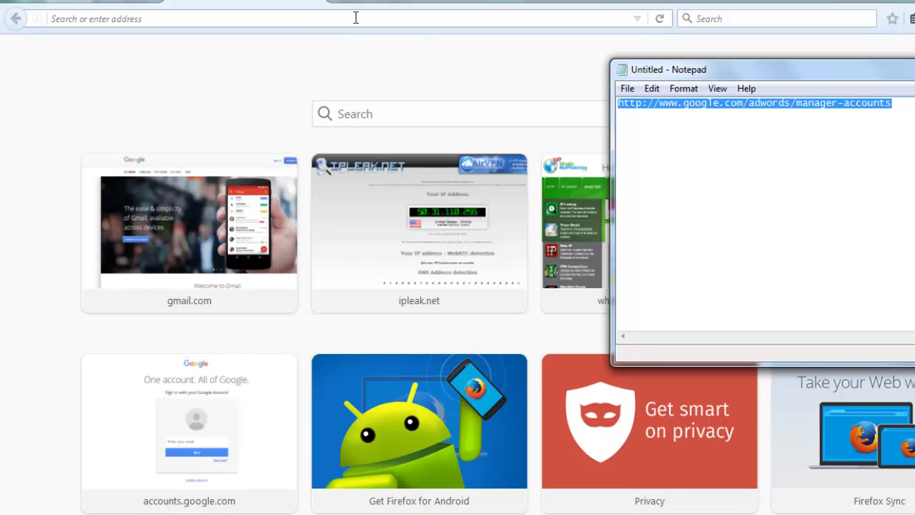
- Load google.com/adwords/manager-accounts and start the free manager account sign-up
left_click(356, 17)
type("http://www.google.com/adwords/manager-accounts")
key("Return")
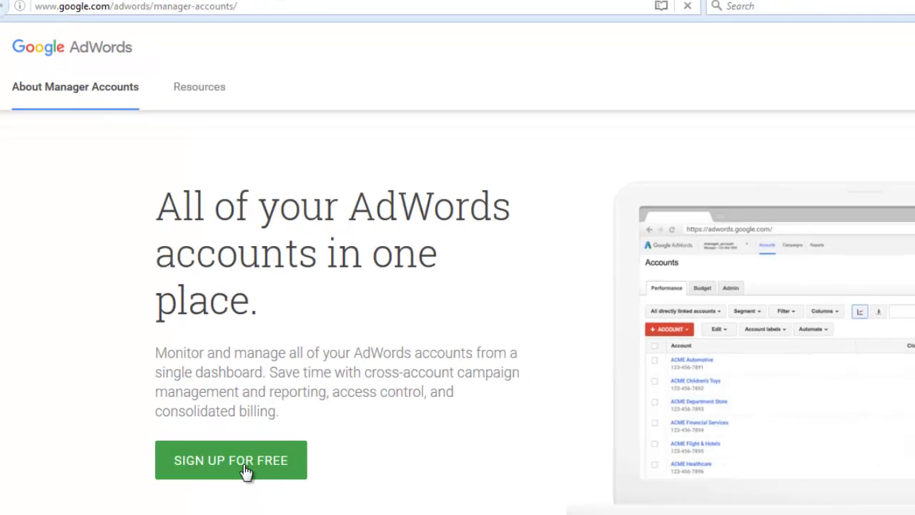
left_click(277, 462)
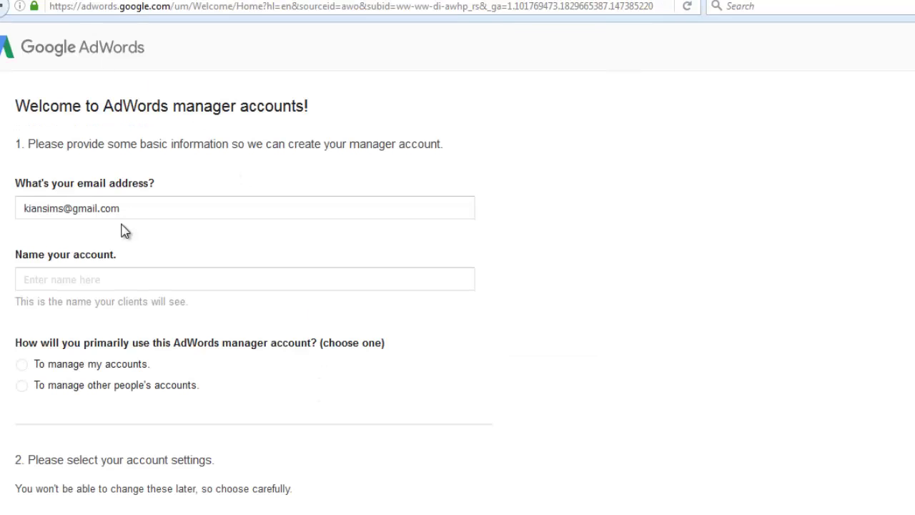
- Name the account 'My manager Account' and choose to manage other people's accounts
left_click(135, 207)
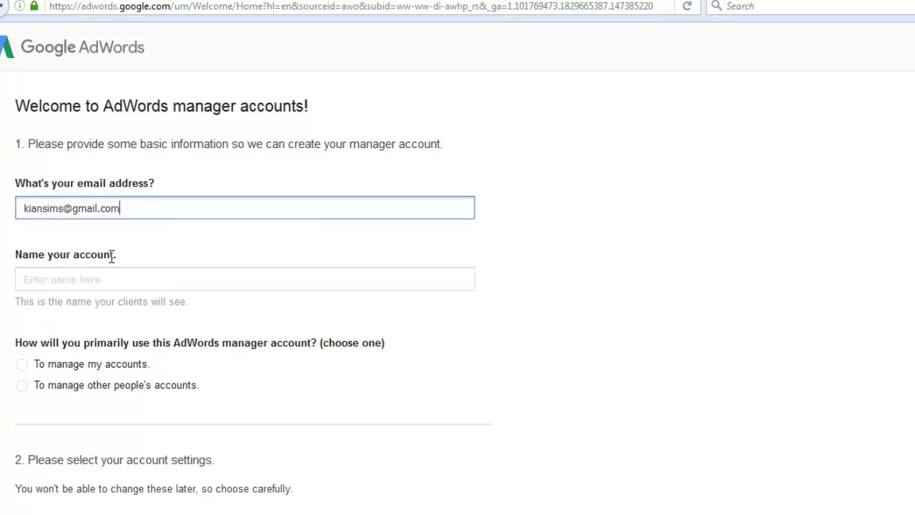
left_click(98, 281)
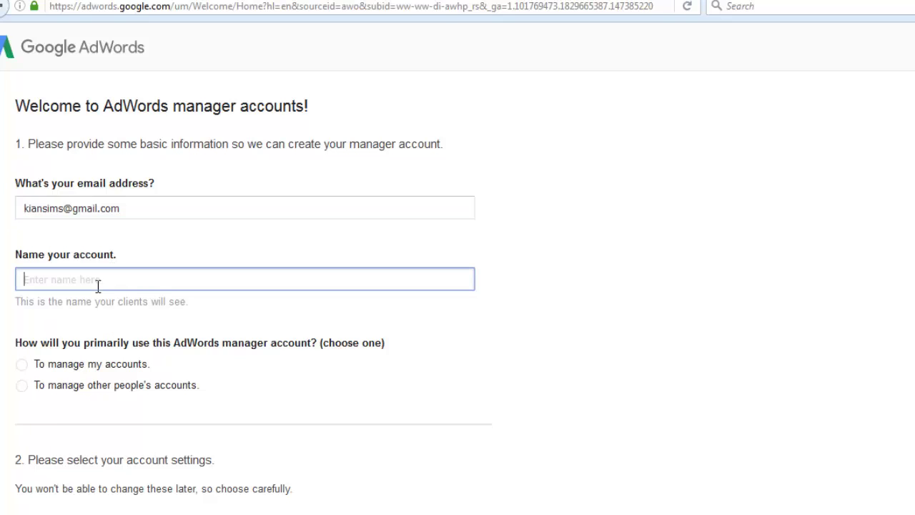
type("My manager Account")
left_click(23, 387)
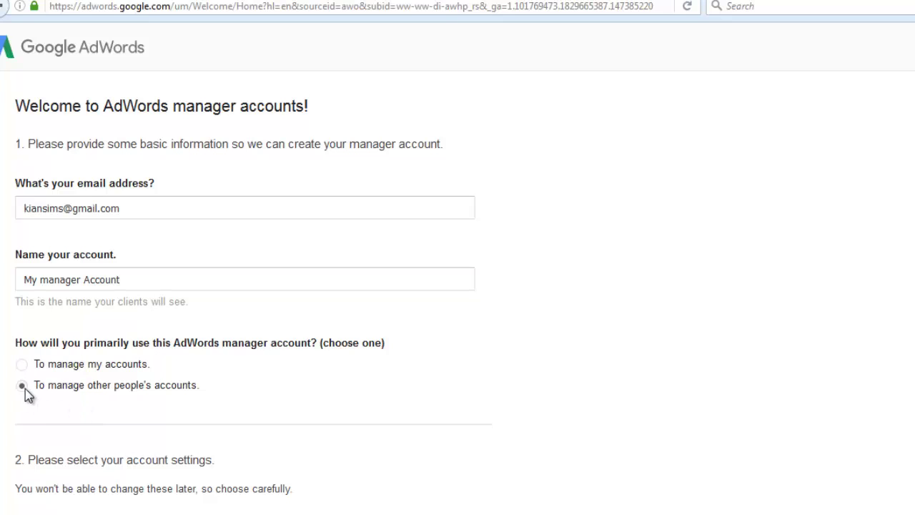
- Agree to the Rules of Use and save the manager account setup
scroll(82, 146, "down", 5)
scroll(4, 322, "down", 3)
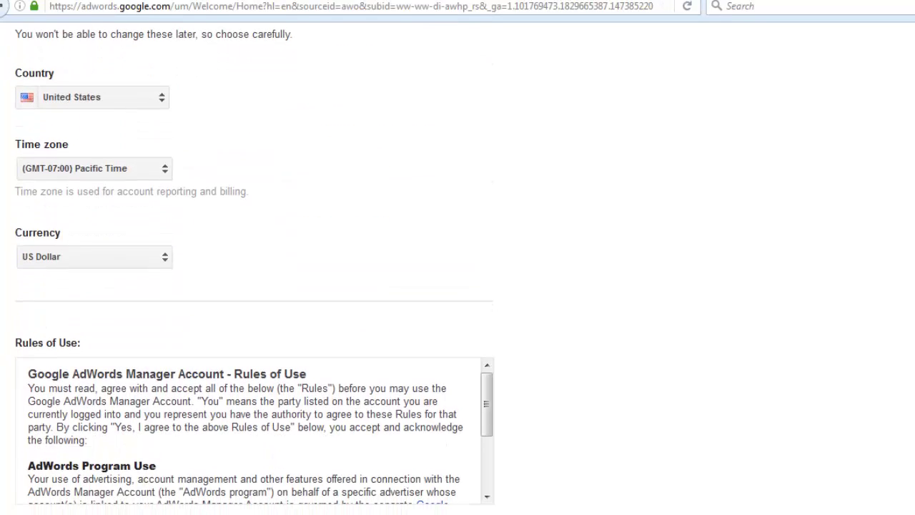
left_click(41, 456)
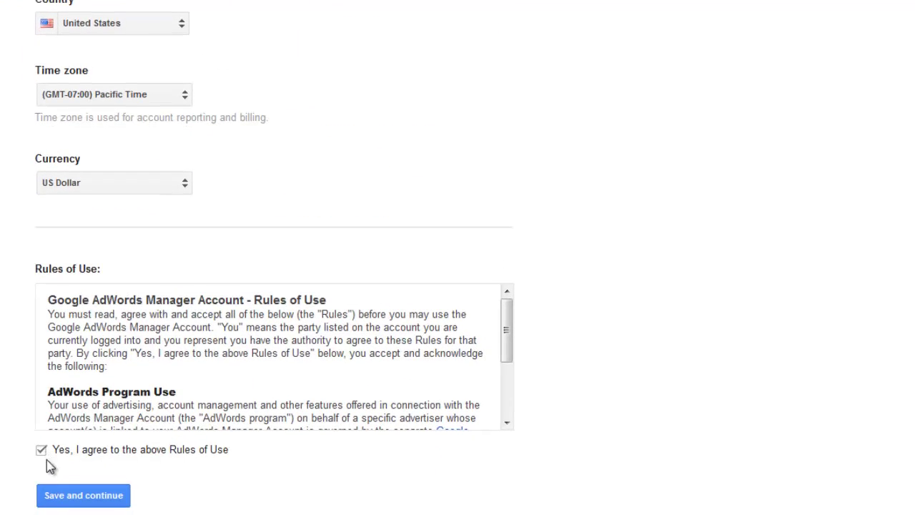
left_click(68, 500)
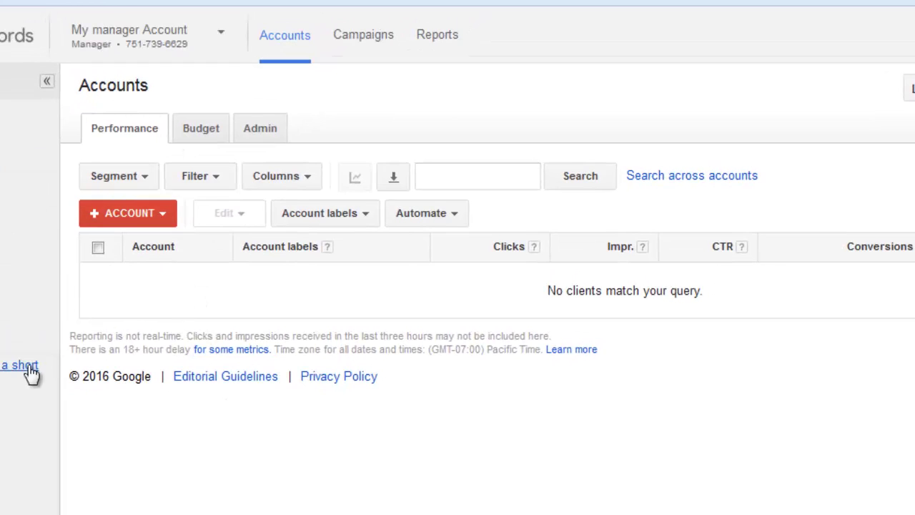
- Create the client account 'Customer 1', keeping Pacific Time and US Dollar
left_click(147, 219)
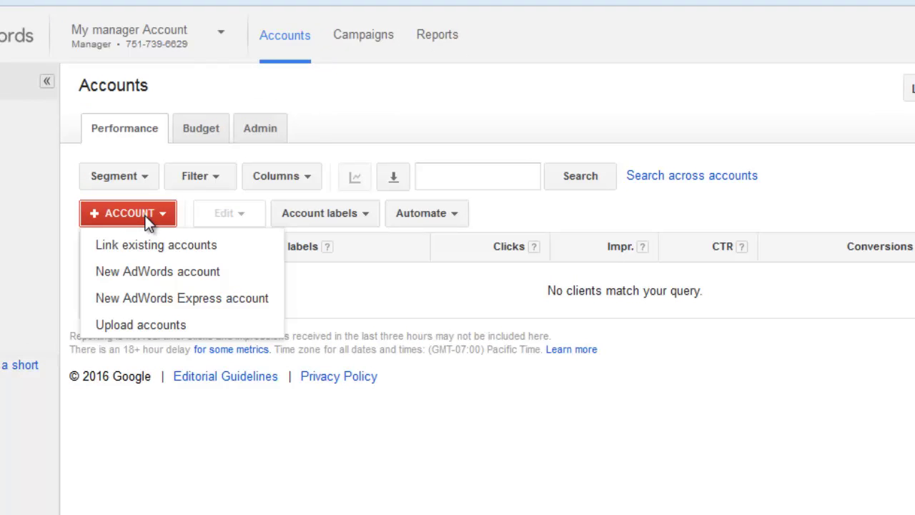
left_click(143, 284)
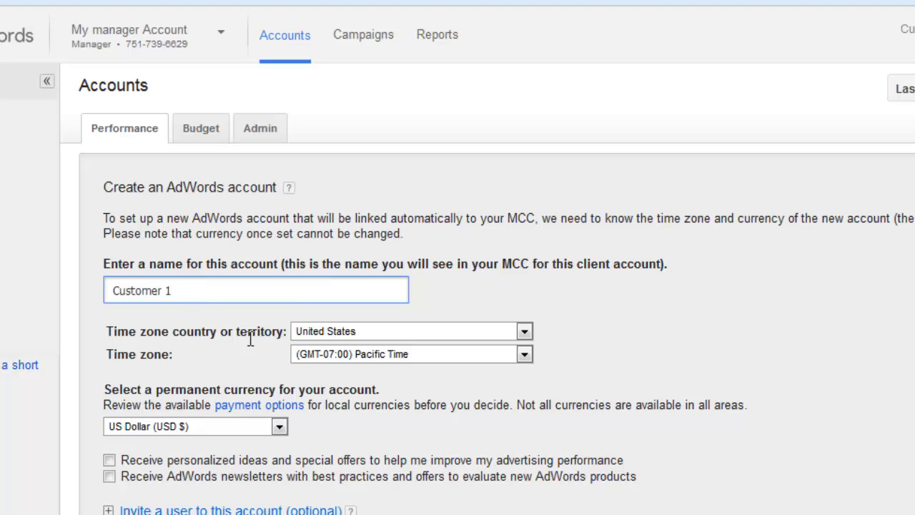
scroll(251, 340, "down", 2)
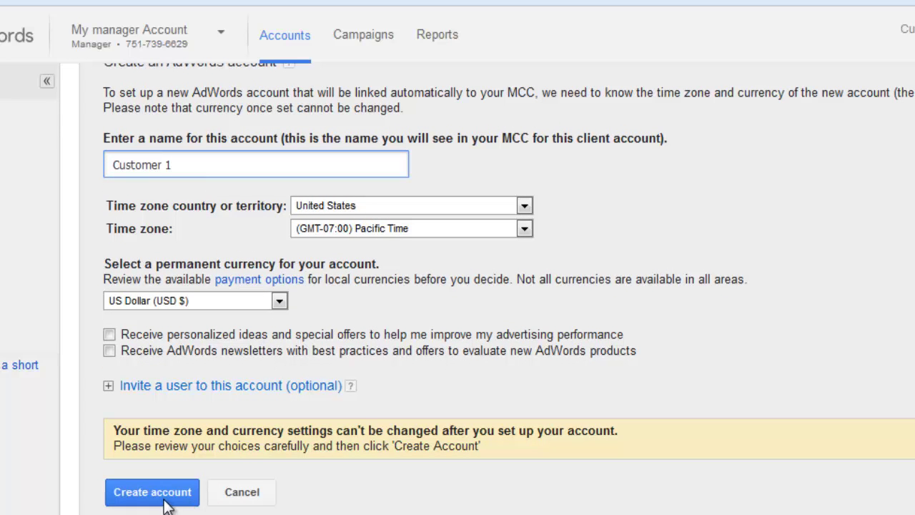
left_click(152, 492)
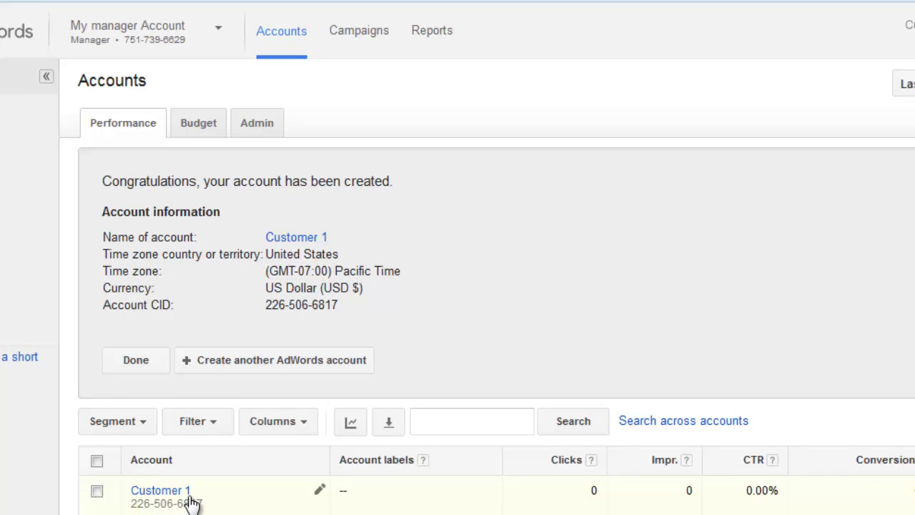
- Open Customer 1's Keyword Planner with 'Get search volume data and trends' expanded
left_click(176, 456)
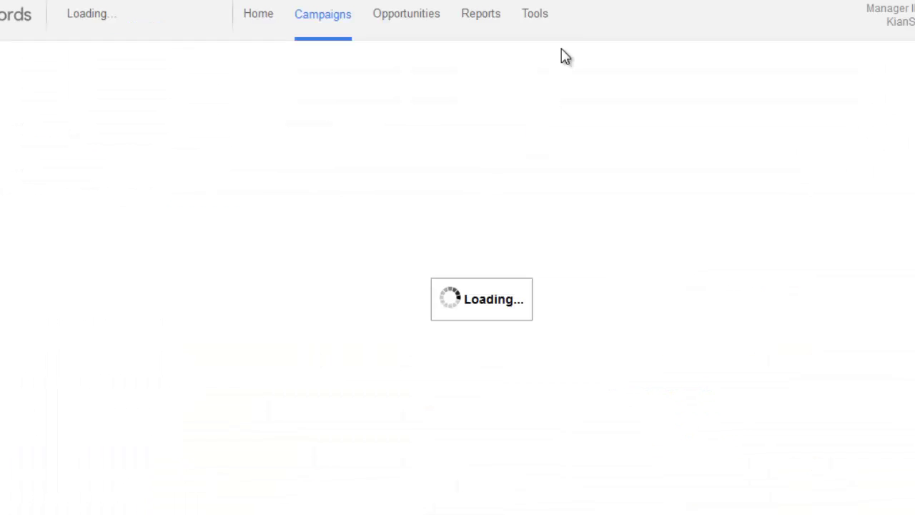
left_click(539, 18)
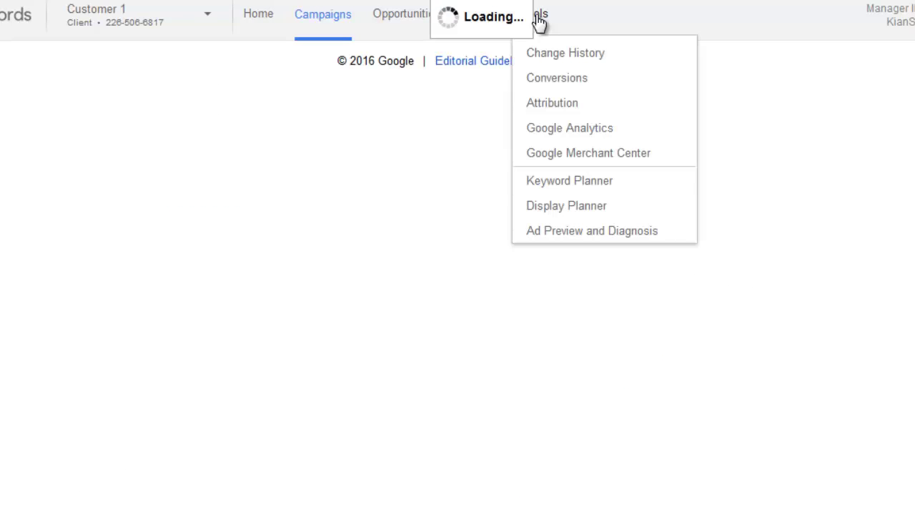
left_click(585, 186)
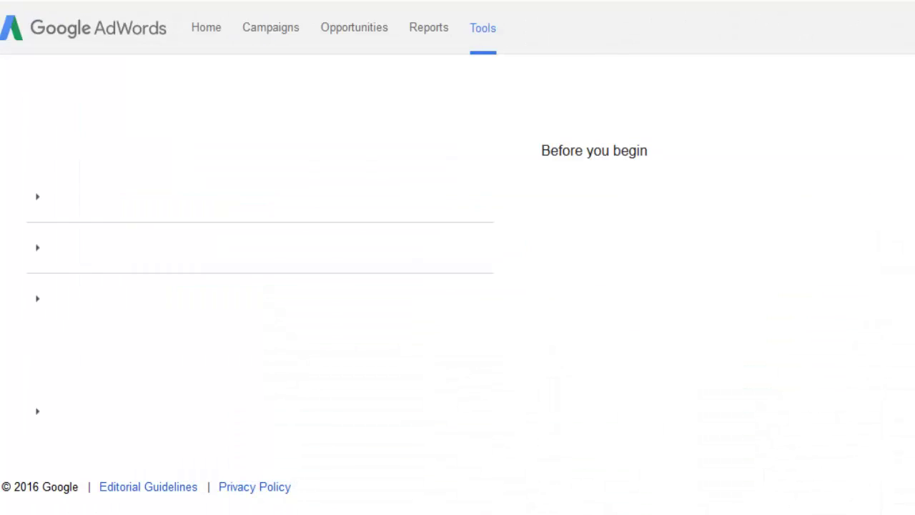
left_click(64, 226)
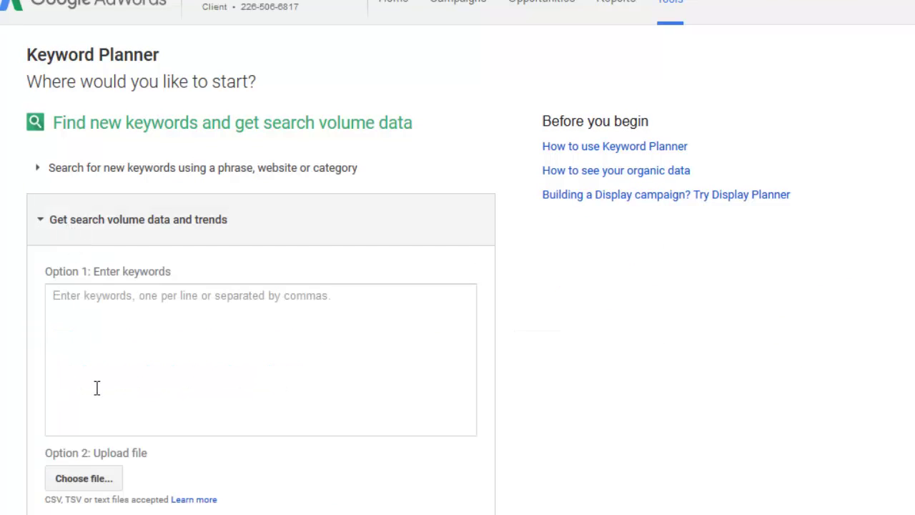
- Paste the promotion keyword list and review exact monthly volumes like 590 and 390
left_click(97, 388)
key("ctrl+v")
scroll(98, 393, "down", 5)
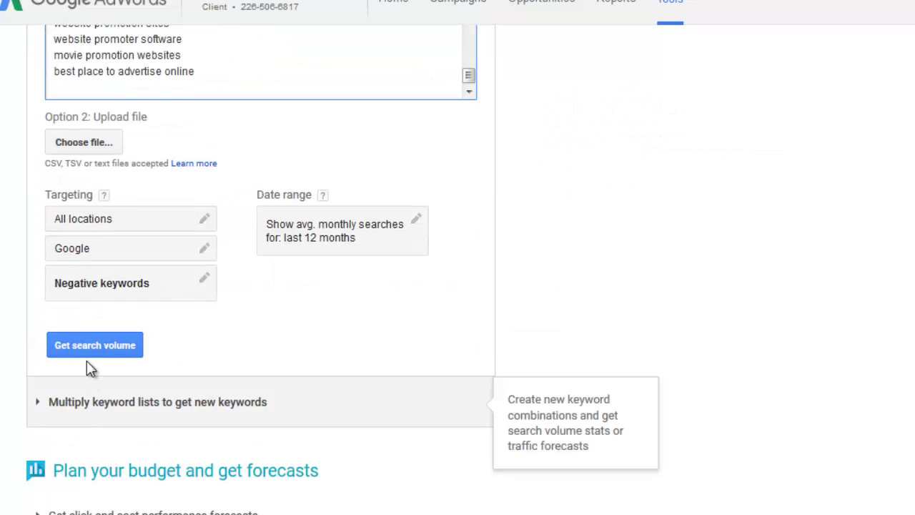
left_click(89, 354)
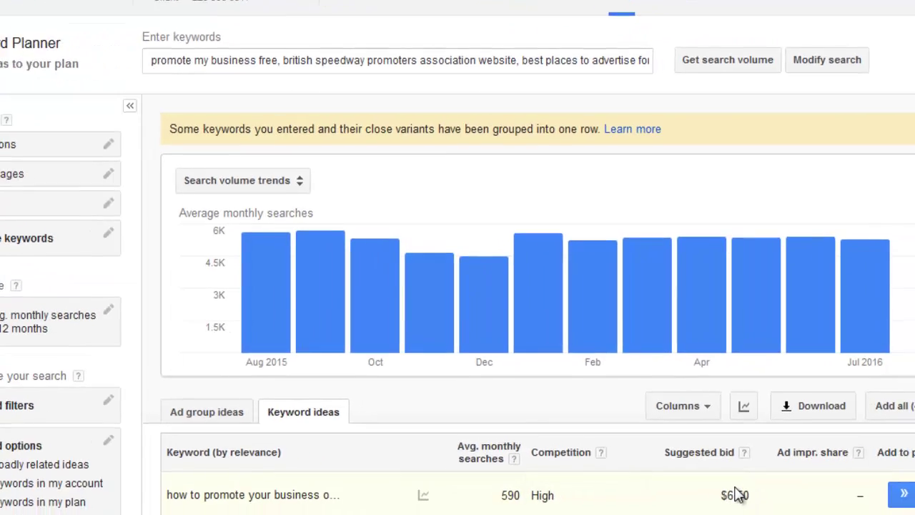
scroll(786, 505, "down", 2)
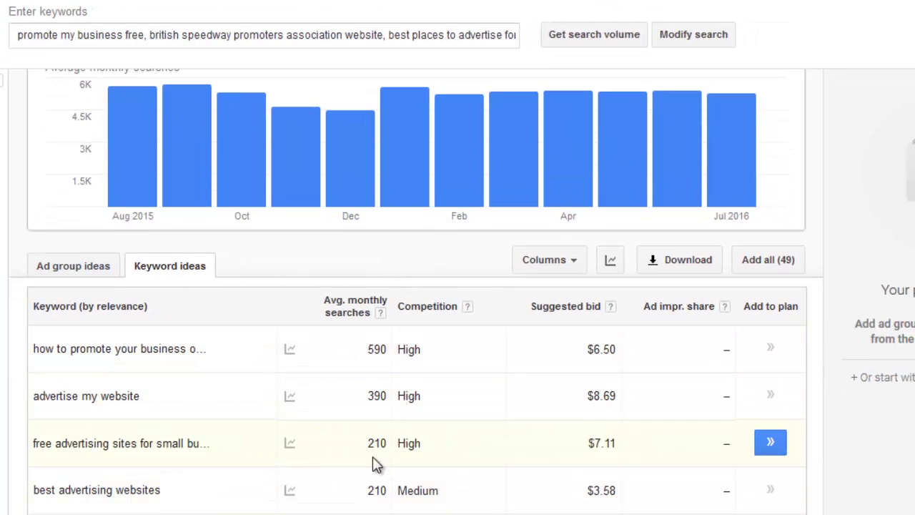
scroll(372, 350, "down", 2)
scroll(369, 397, "down", 12)
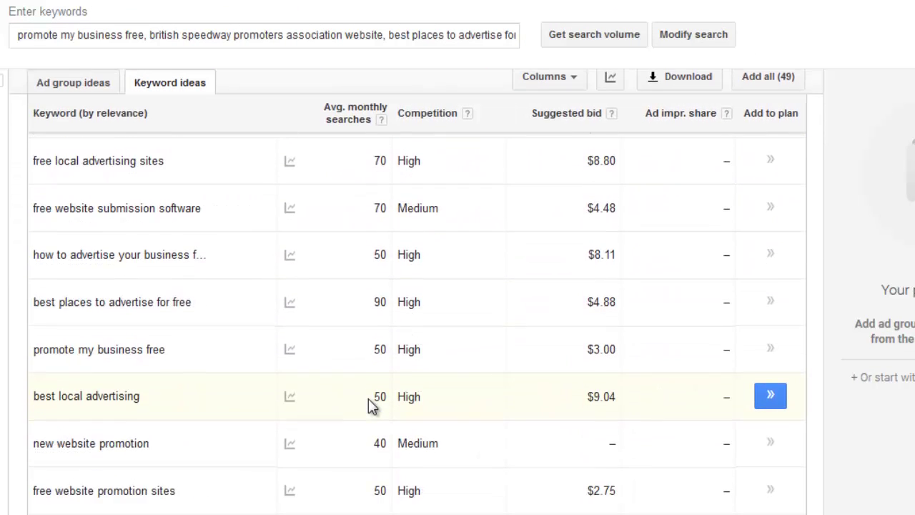
scroll(369, 400, "up", 15)
scroll(369, 399, "up", 1)
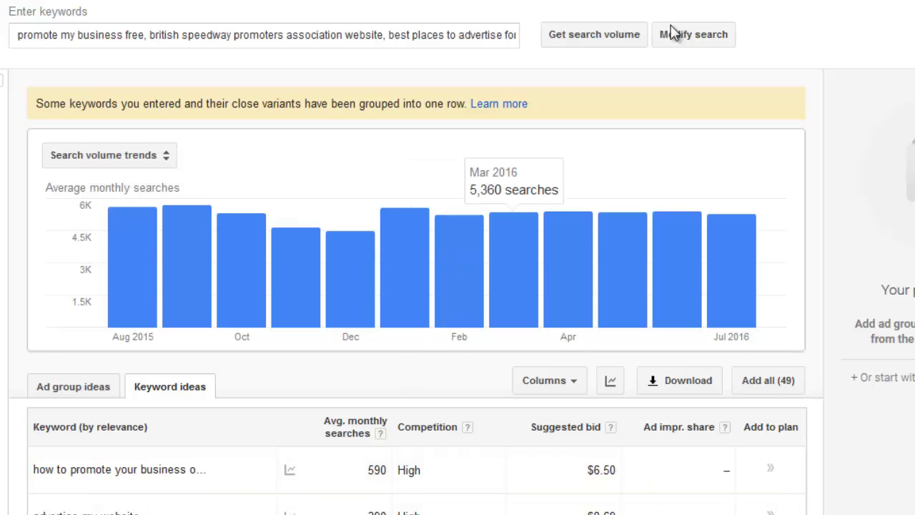
- Replace the keywords with seo, search engine optimization and search engine optimisation to show 673,000 monthly searches
left_click(700, 39)
key("ctrl+a")
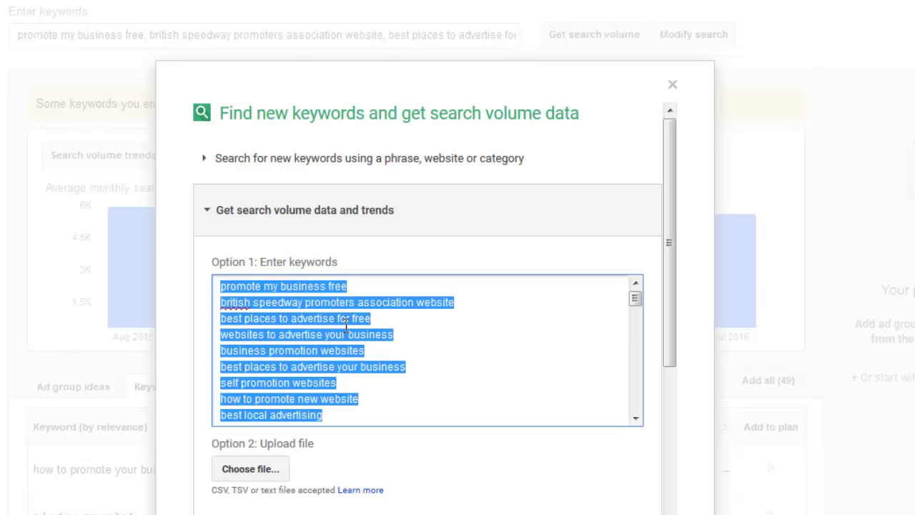
key("BackSpace")
type("search engine optimisation")
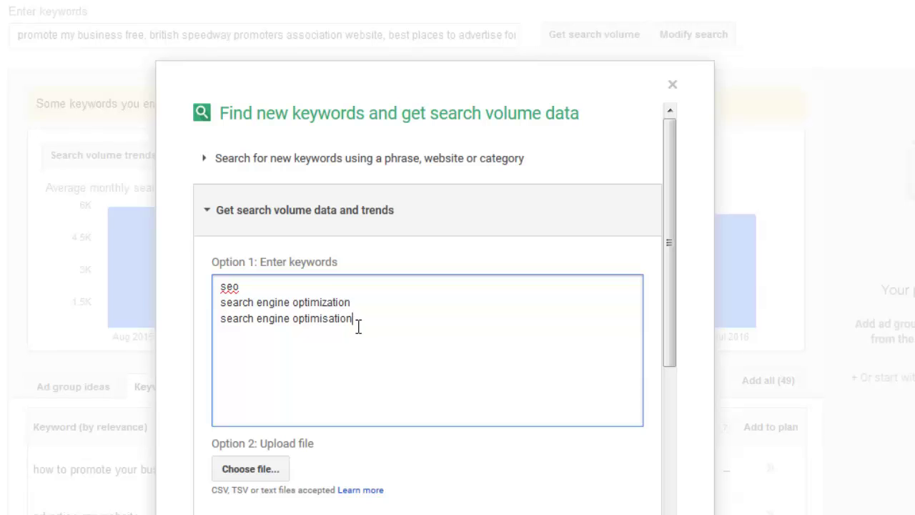
scroll(358, 326, "down", 3)
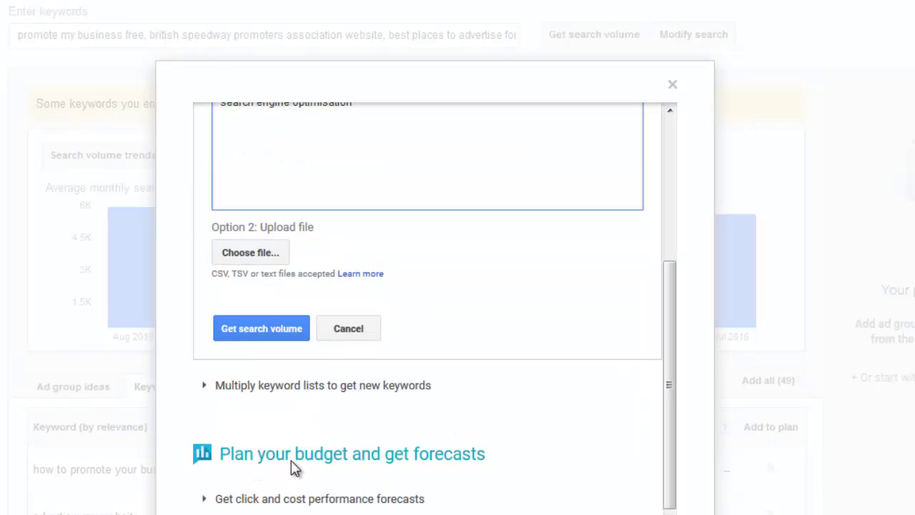
left_click(262, 328)
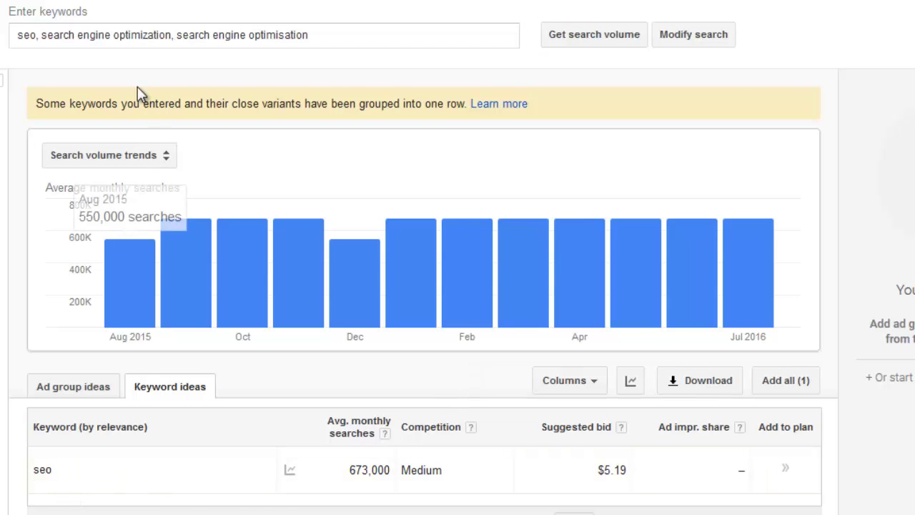
left_click_drag(105, 103, 370, 103)
left_click(537, 114)
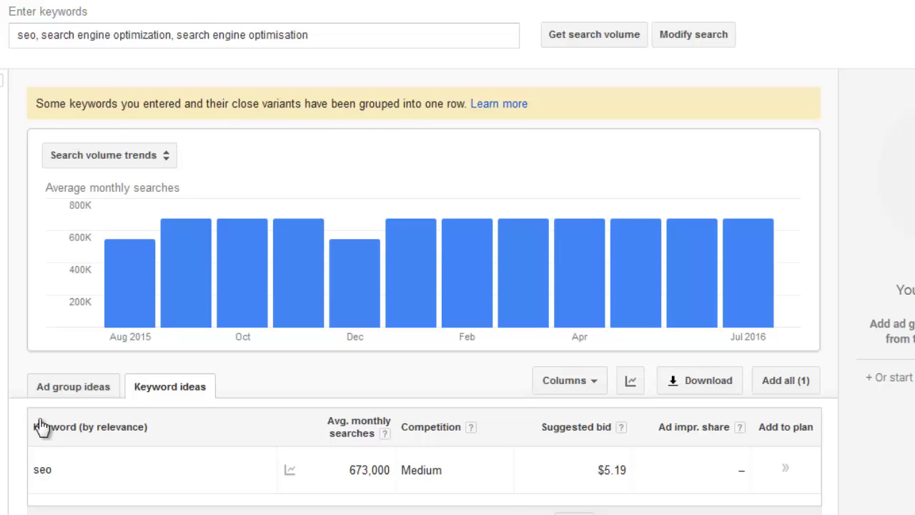
- Replace the seo keywords with plumber and plumbers and get their search volume
left_click(690, 34)
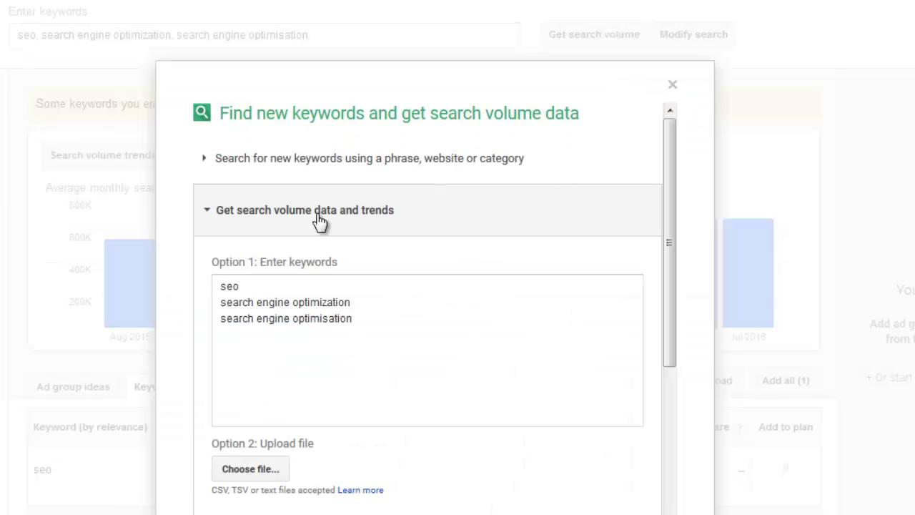
left_click_drag(354, 319, 220, 284)
type("plumbers")
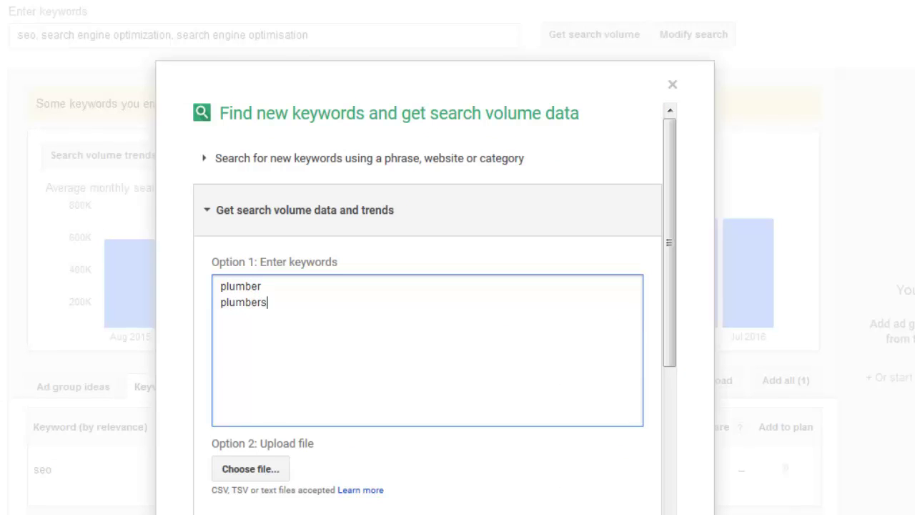
scroll(305, 388, "down", 3)
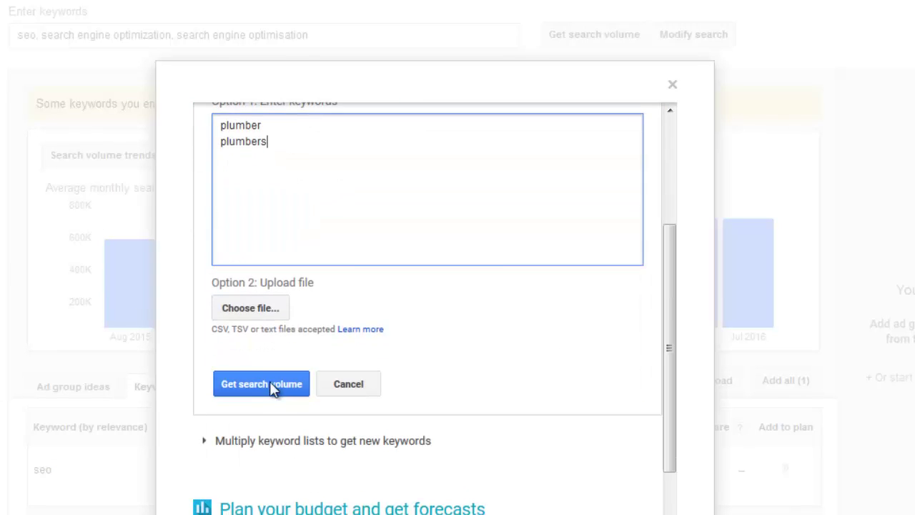
left_click(271, 386)
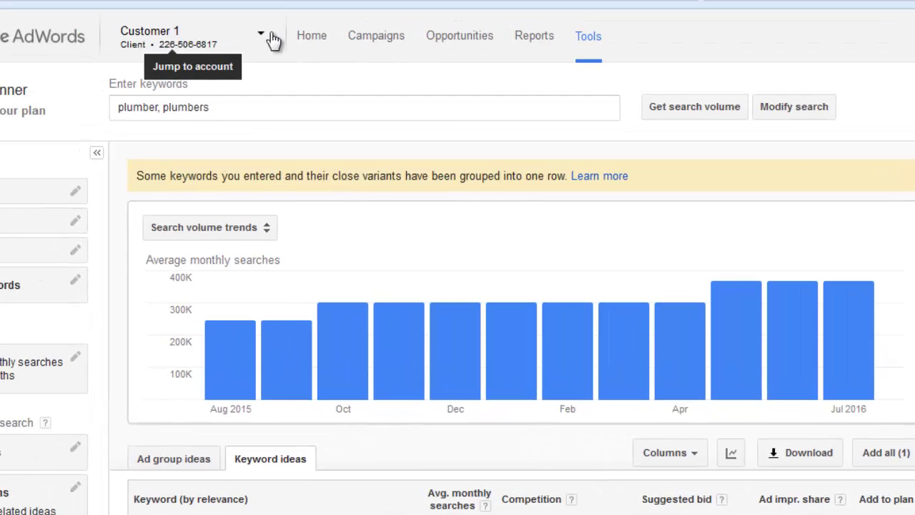
- Confirm the Customer 1 client account is active, then select plumber and plumbers for replacement
left_click(269, 38)
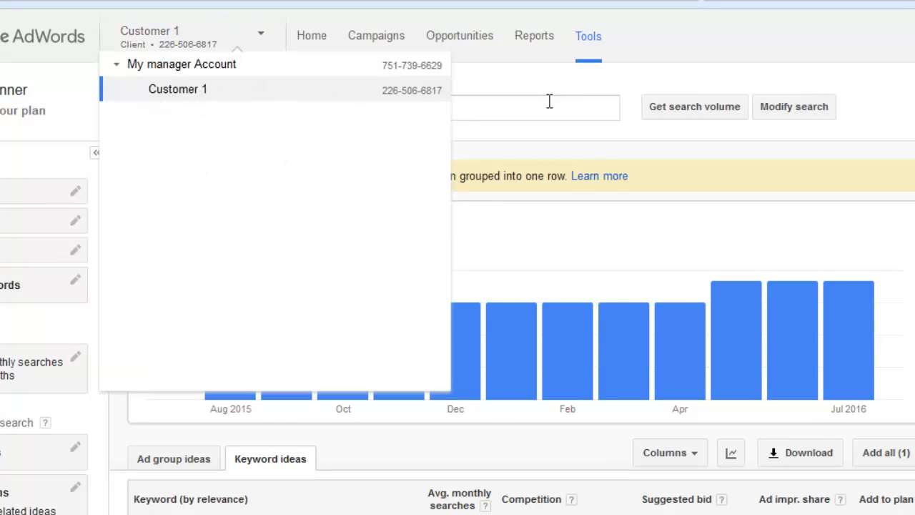
left_click(581, 143)
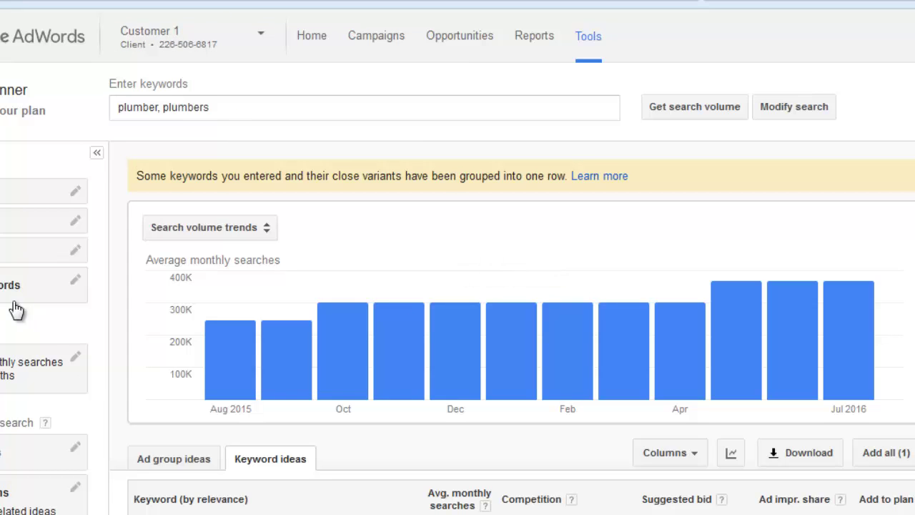
left_click(795, 109)
left_click_drag(408, 379, 318, 339)
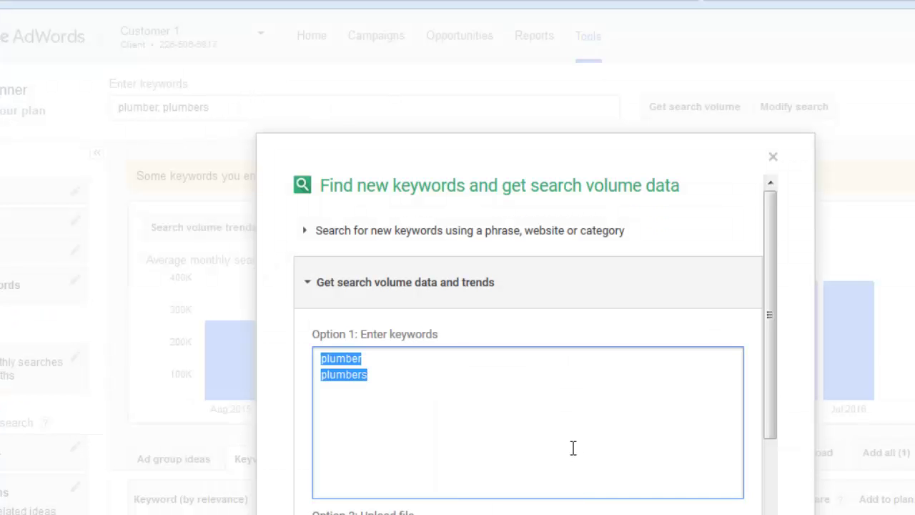
- Paste the original promotion keyword list back and get search volumes, returning 49 keyword ideas
type("promoting a new website free places to advertise your business free business promotion how to promote a new website new website promotion website promotion sites website promoter software movie promotion websites best place to advertise online")
scroll(582, 466, "down", 4)
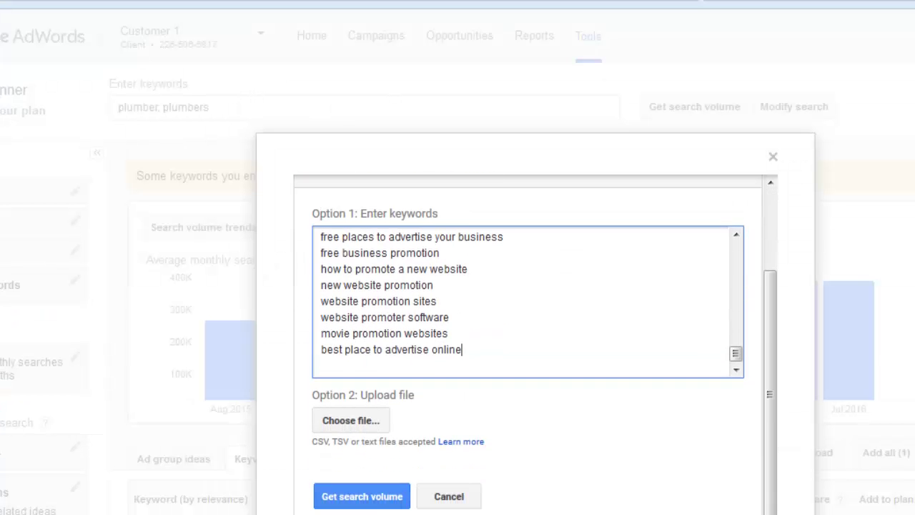
left_click(371, 500)
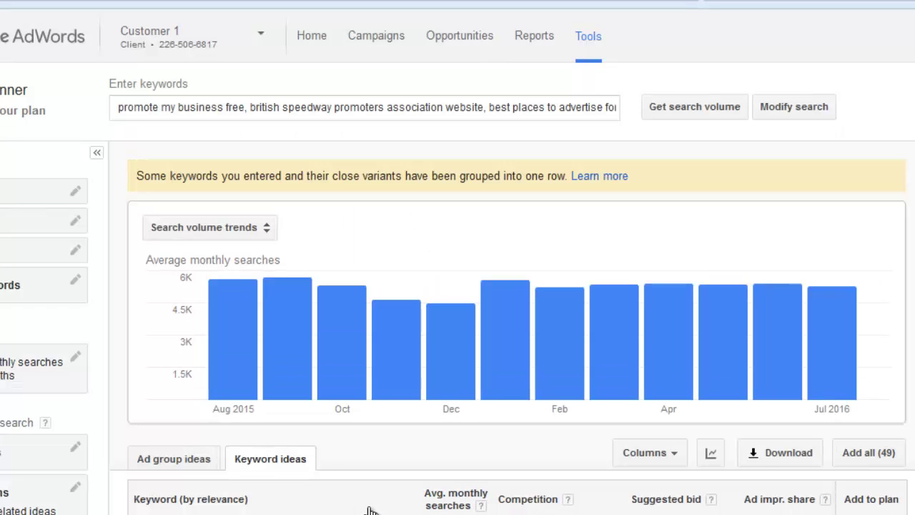
scroll(371, 510, "down", 3)
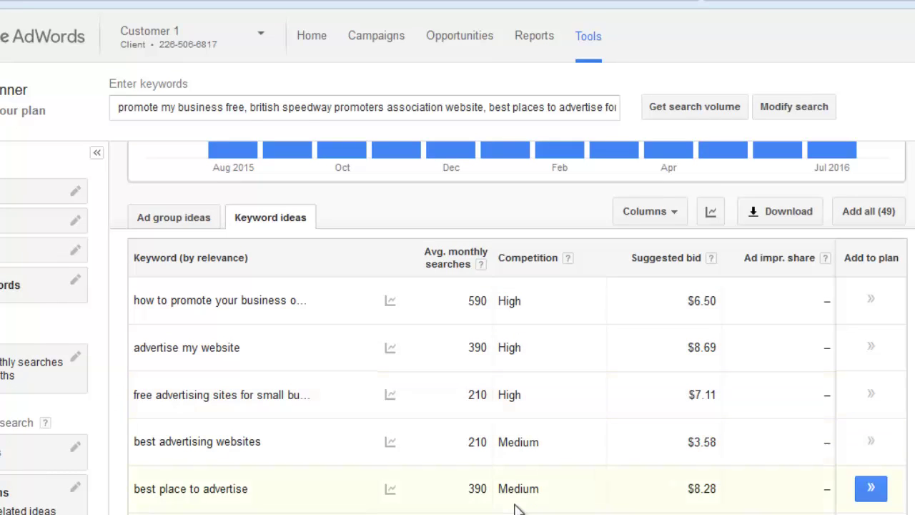
scroll(518, 508, "up", 3)
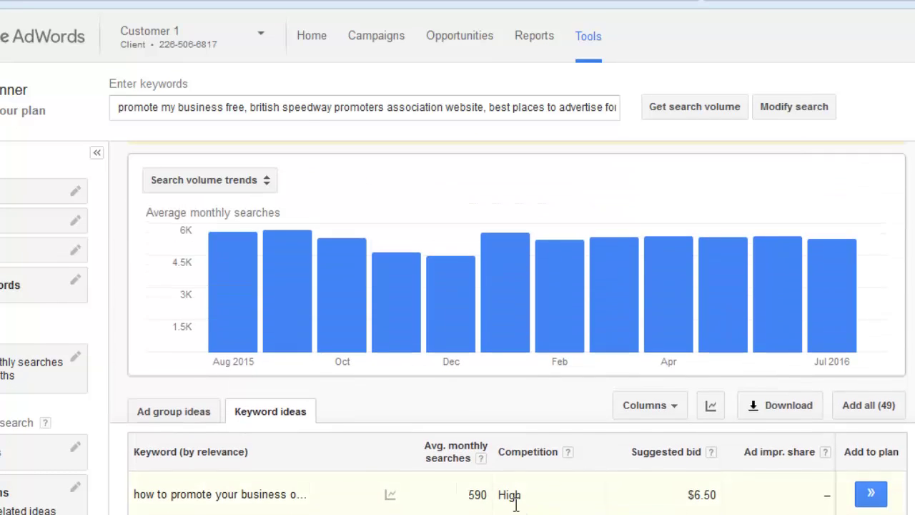